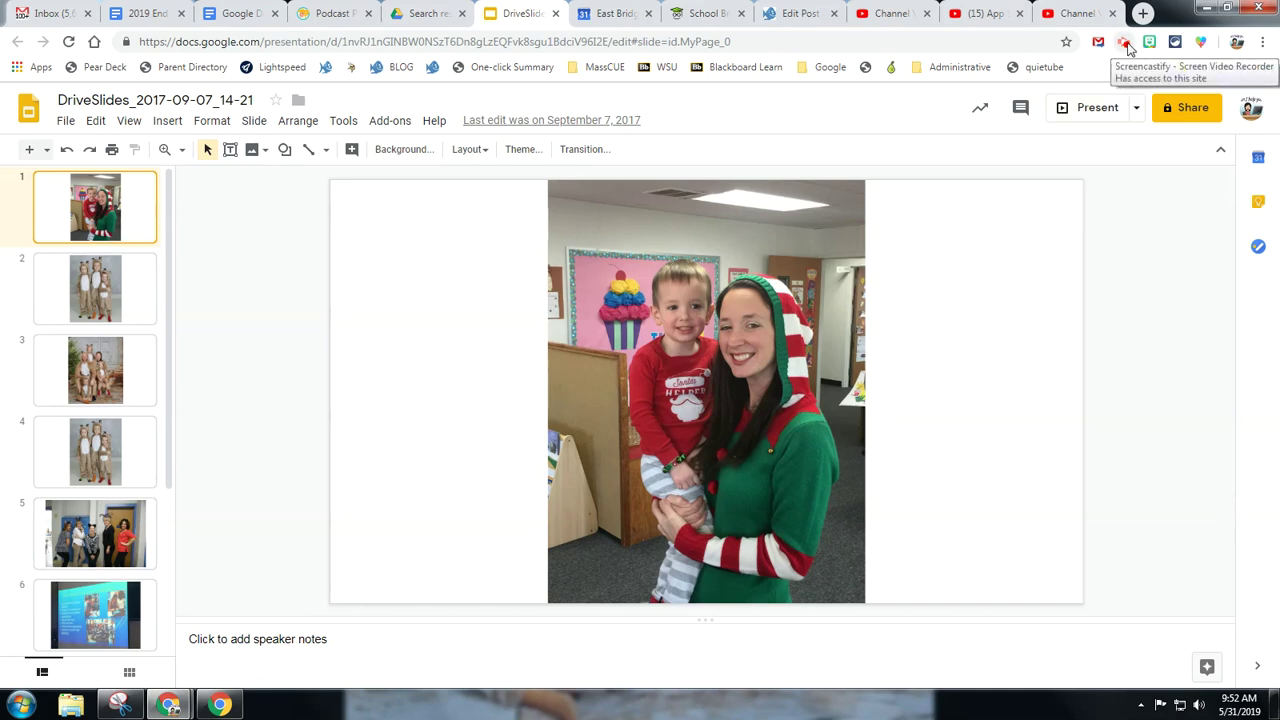
Step: Look over the Photo slideshow add-on options, then dismiss the add-ons list
click(378, 122)
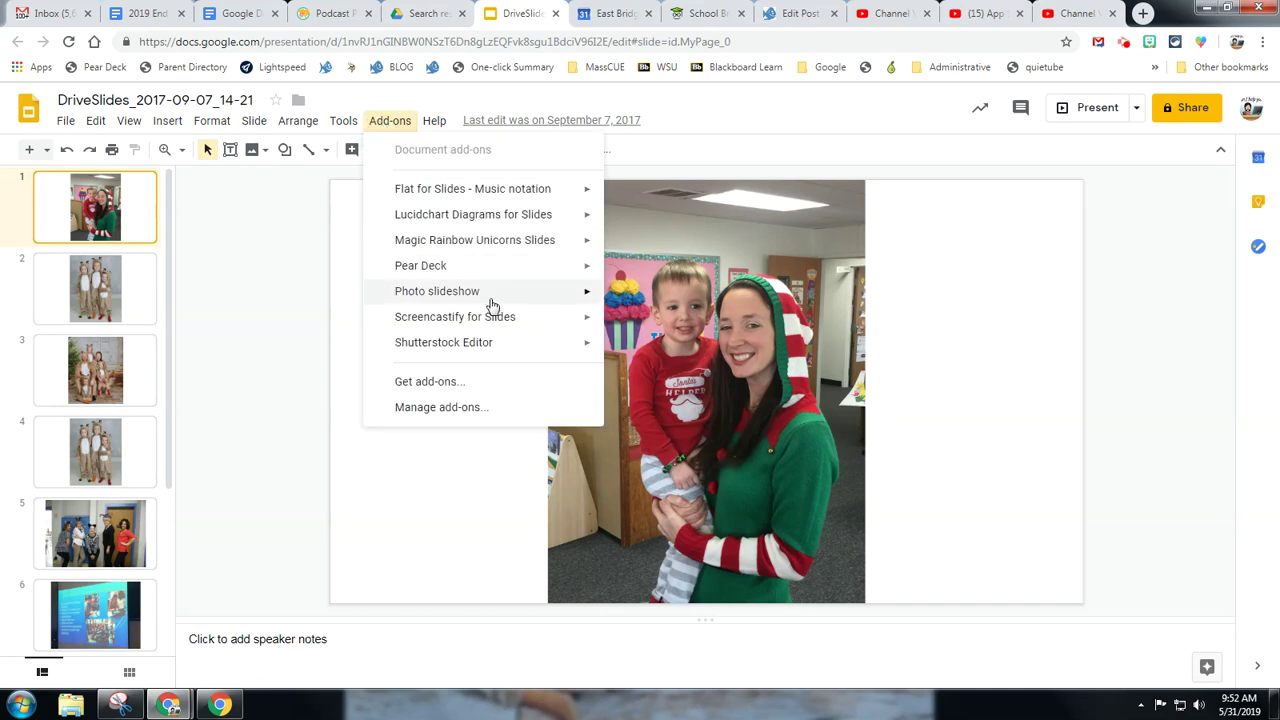
click(1035, 288)
click(1184, 287)
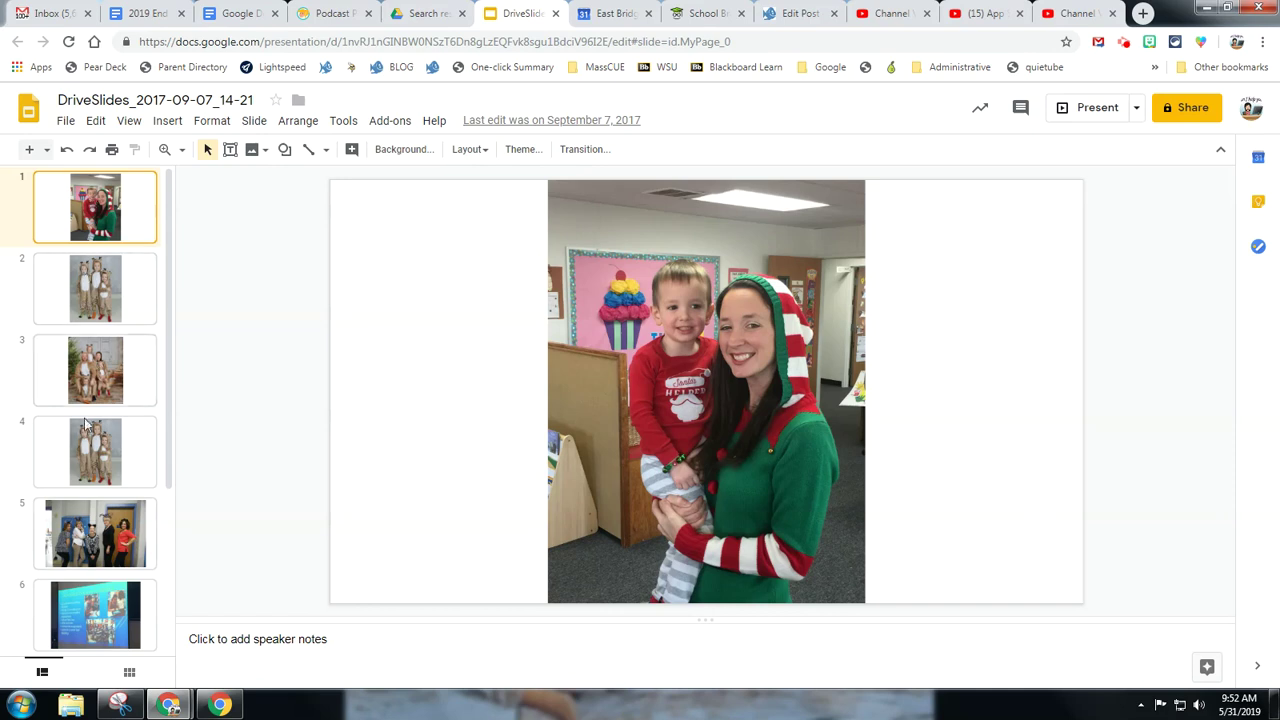
Step: Scroll the photo slide filmstrip back to the top and bring up the File menu
drag(171, 466, 152, 591)
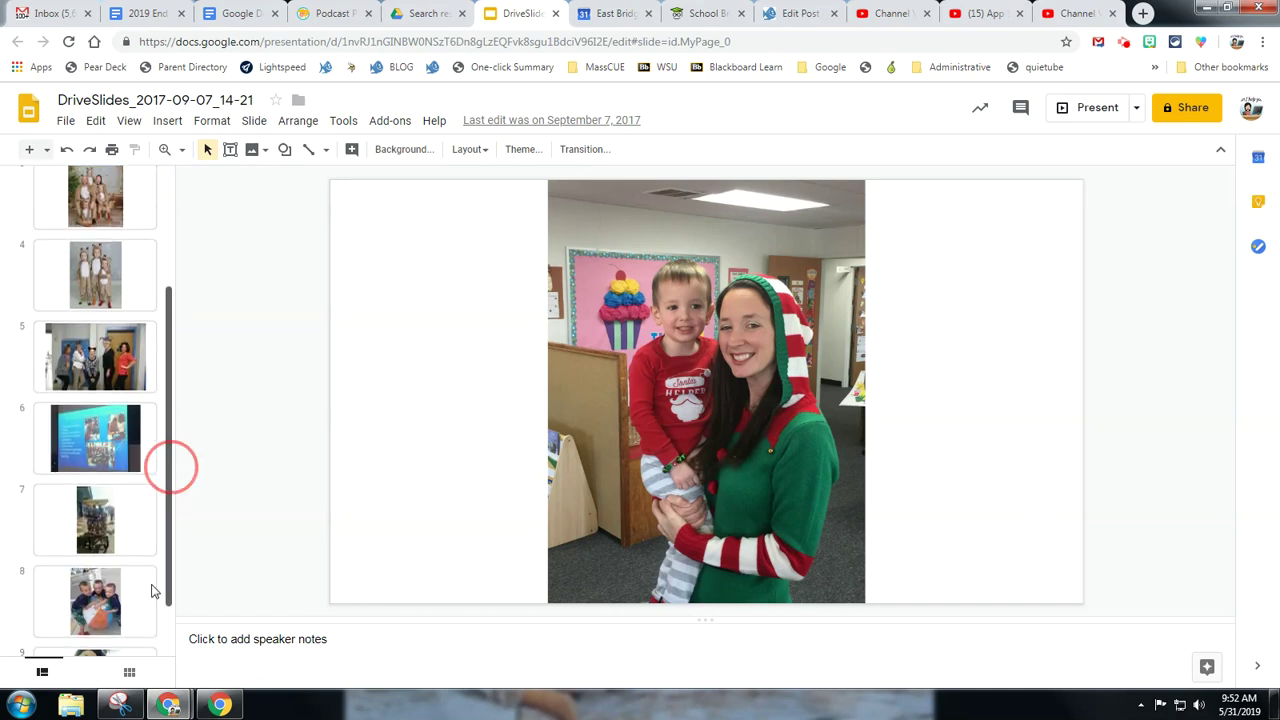
scroll(152, 591, up, 4)
click(65, 122)
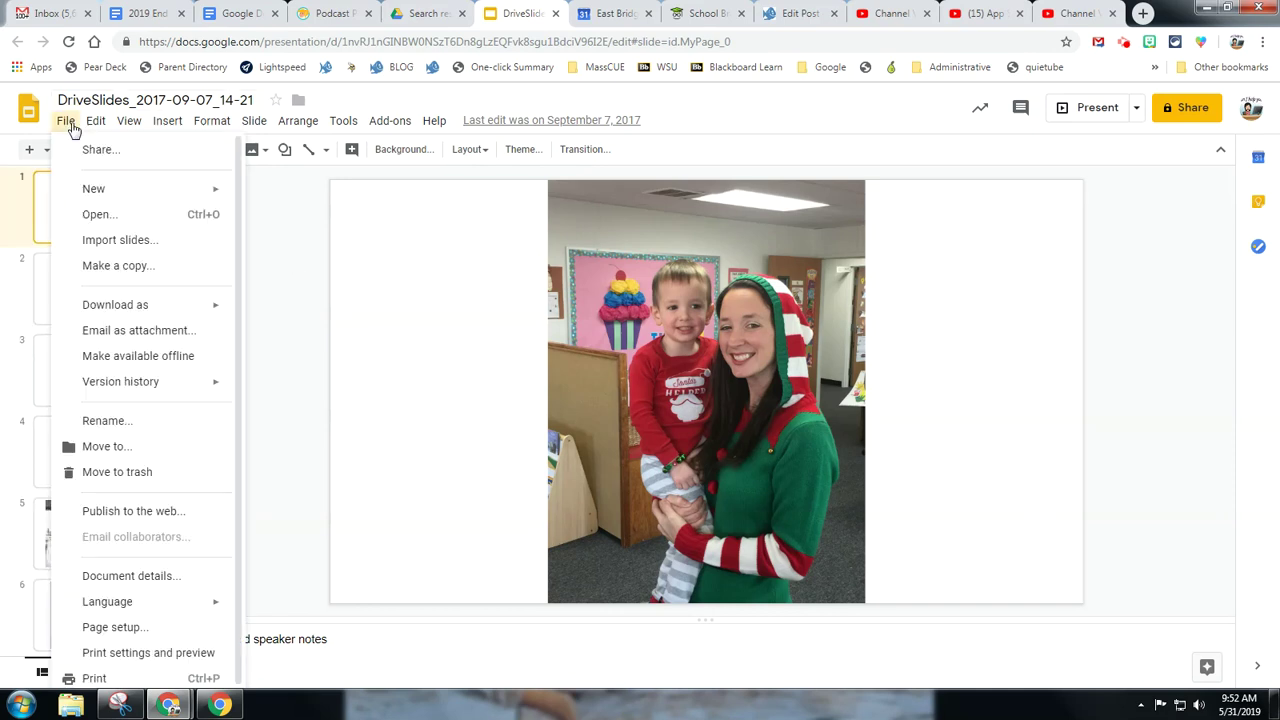
Step: Publish the deck to the web with 5-second auto-advance, confirm it, and select the published link
click(190, 519)
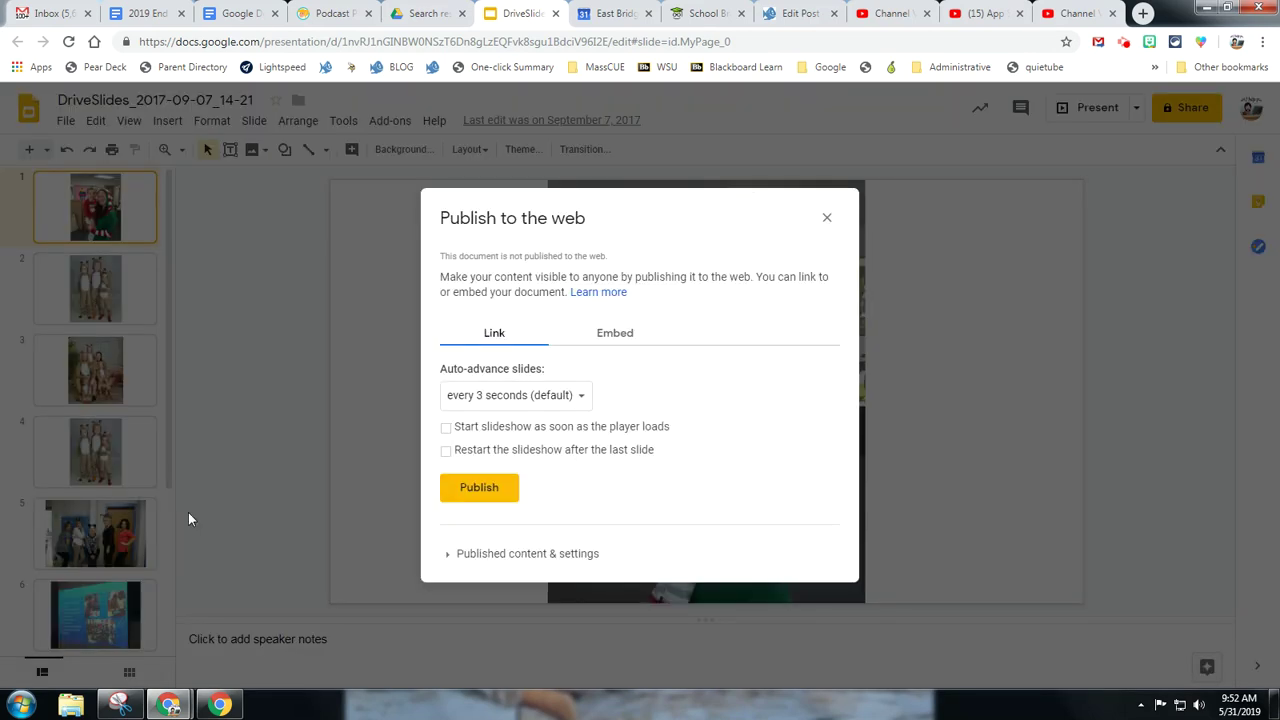
click(583, 400)
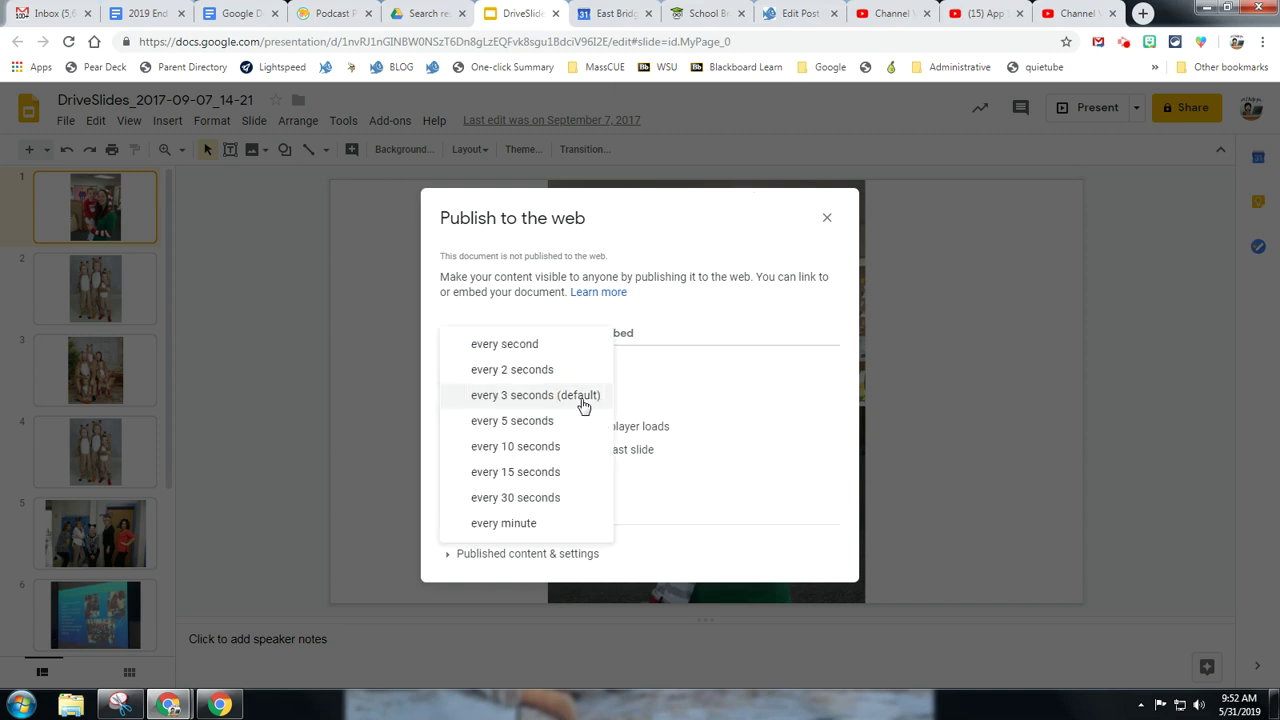
click(527, 421)
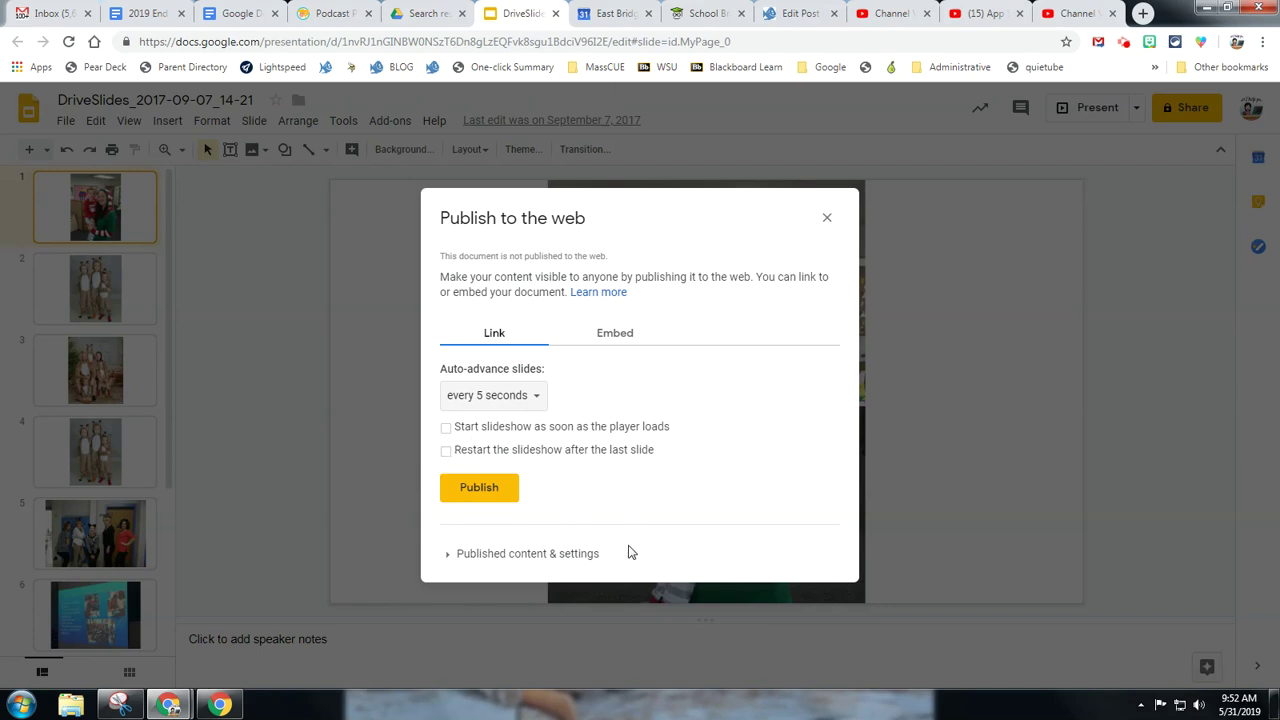
click(446, 555)
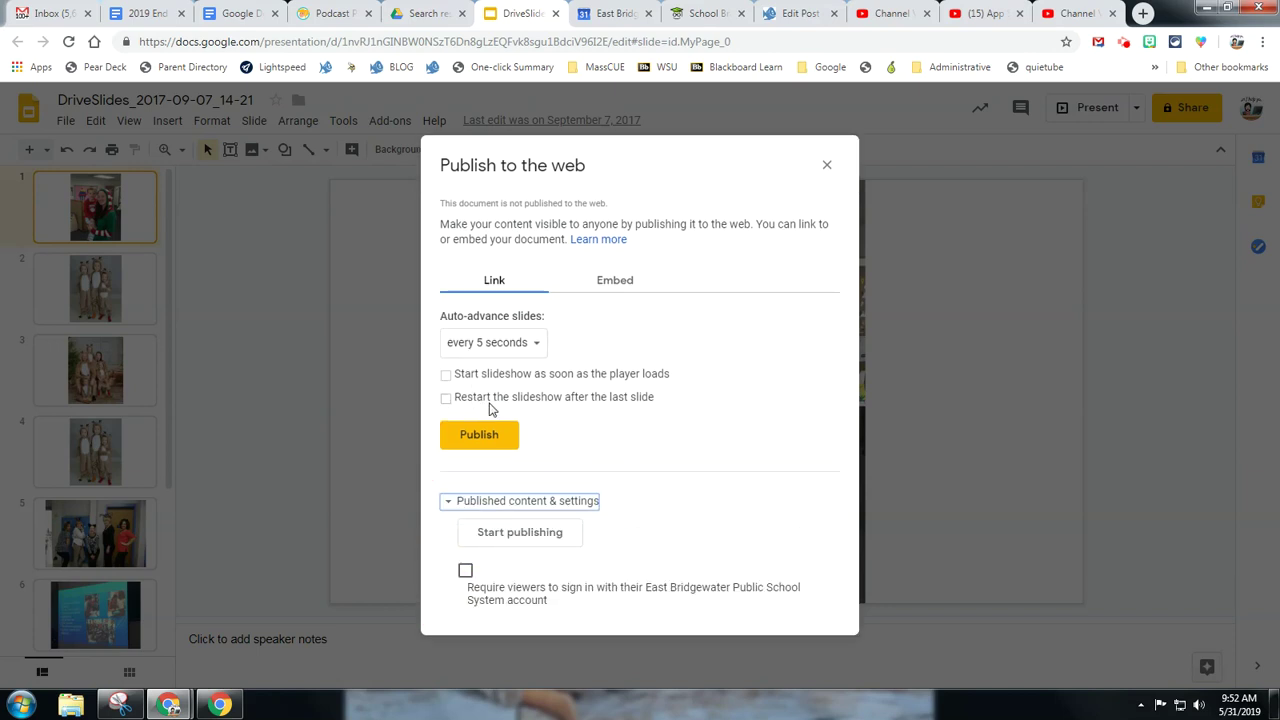
click(485, 435)
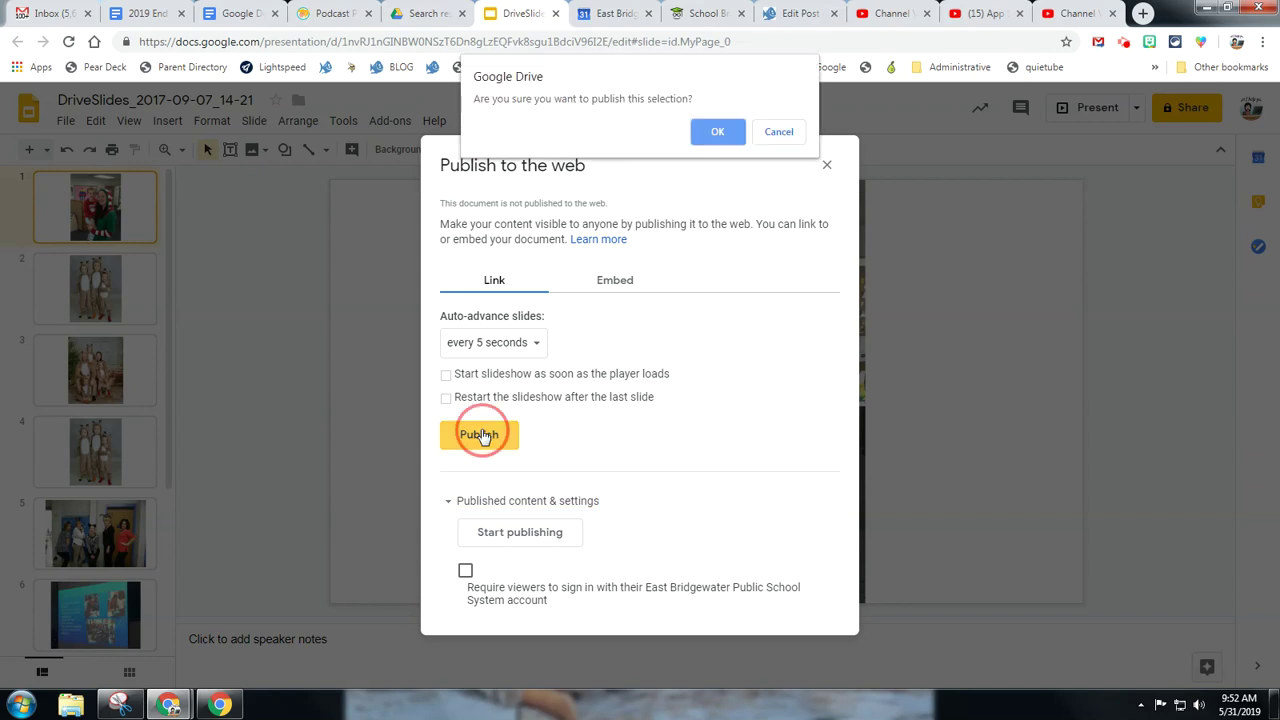
click(717, 131)
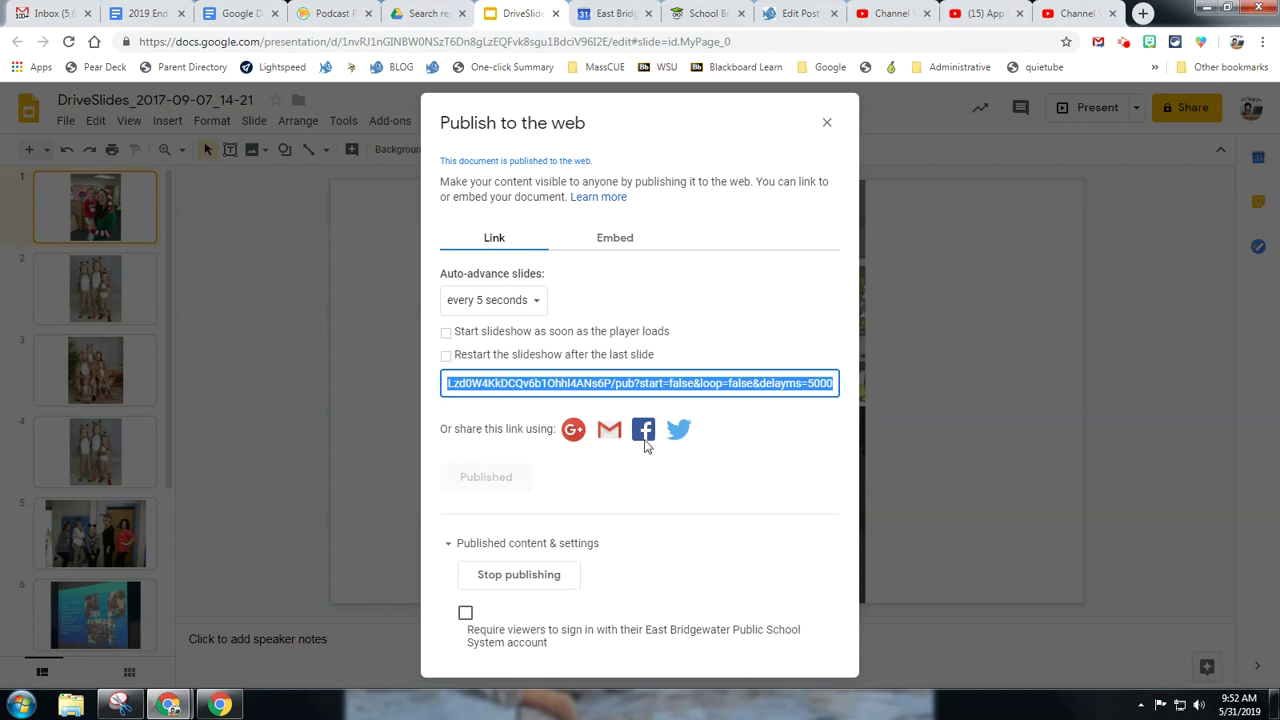
click(535, 383)
Step: Copy the published link and load it in a new browser tab
key(ctrl+c)
key(ctrl+t)
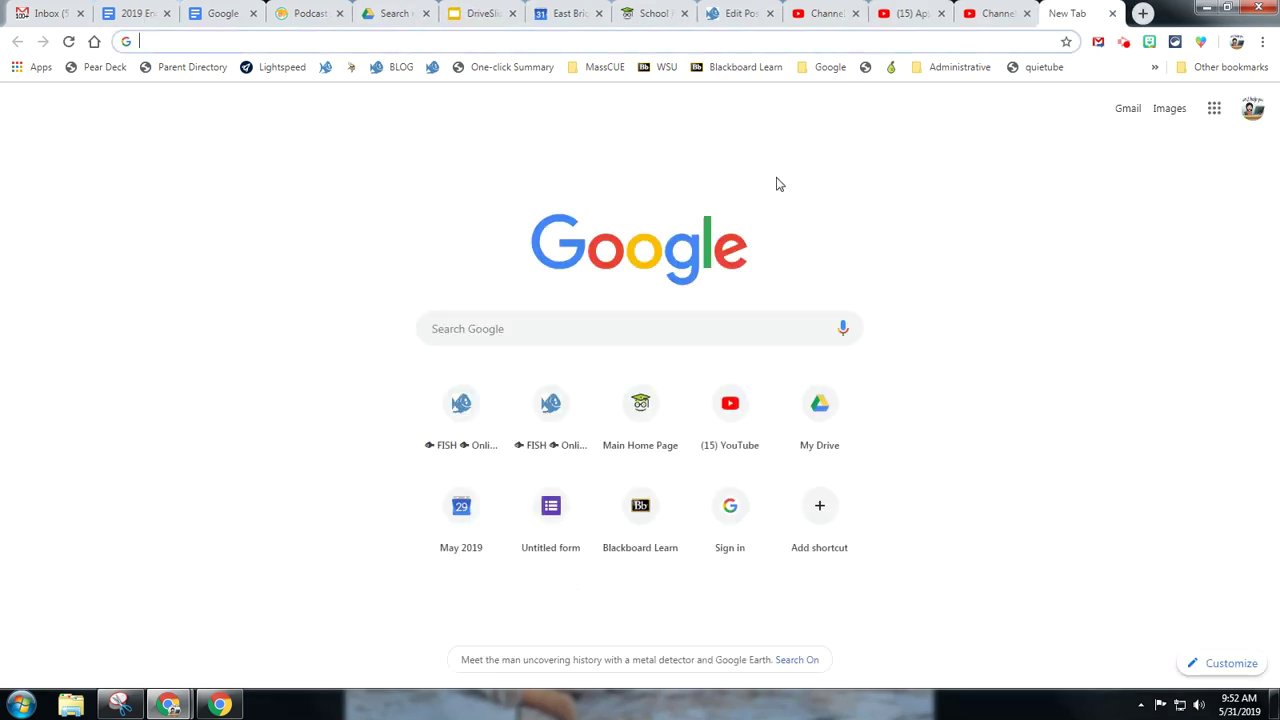
key(ctrl+v)
key(Return)
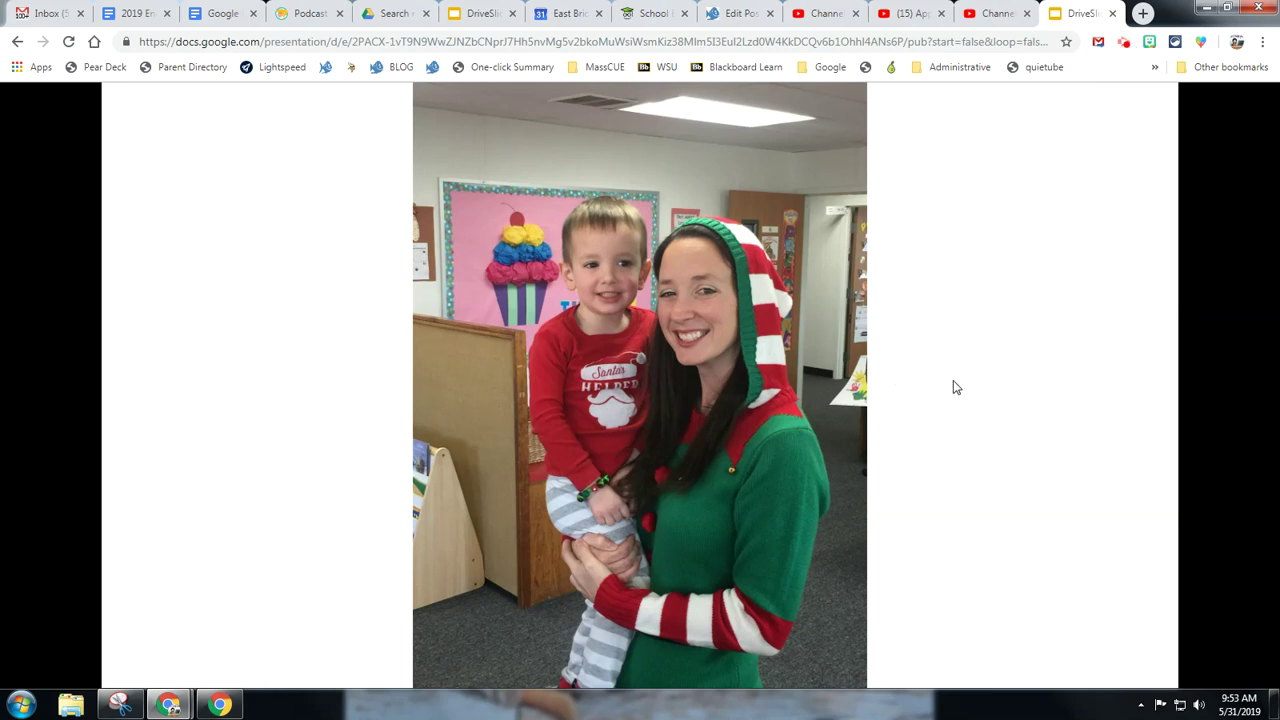
Step: In a new tab, search YouTube for 'have it all' and play the music video
click(1143, 13)
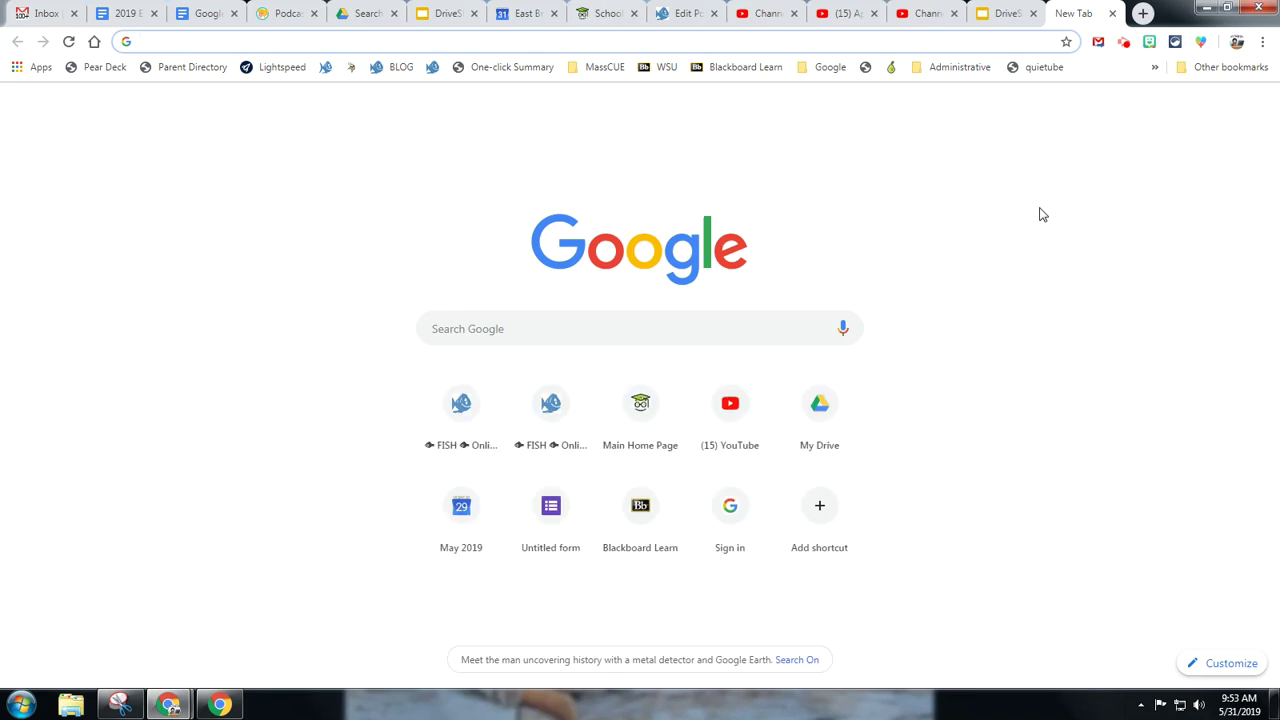
text(youtube)
key(Return)
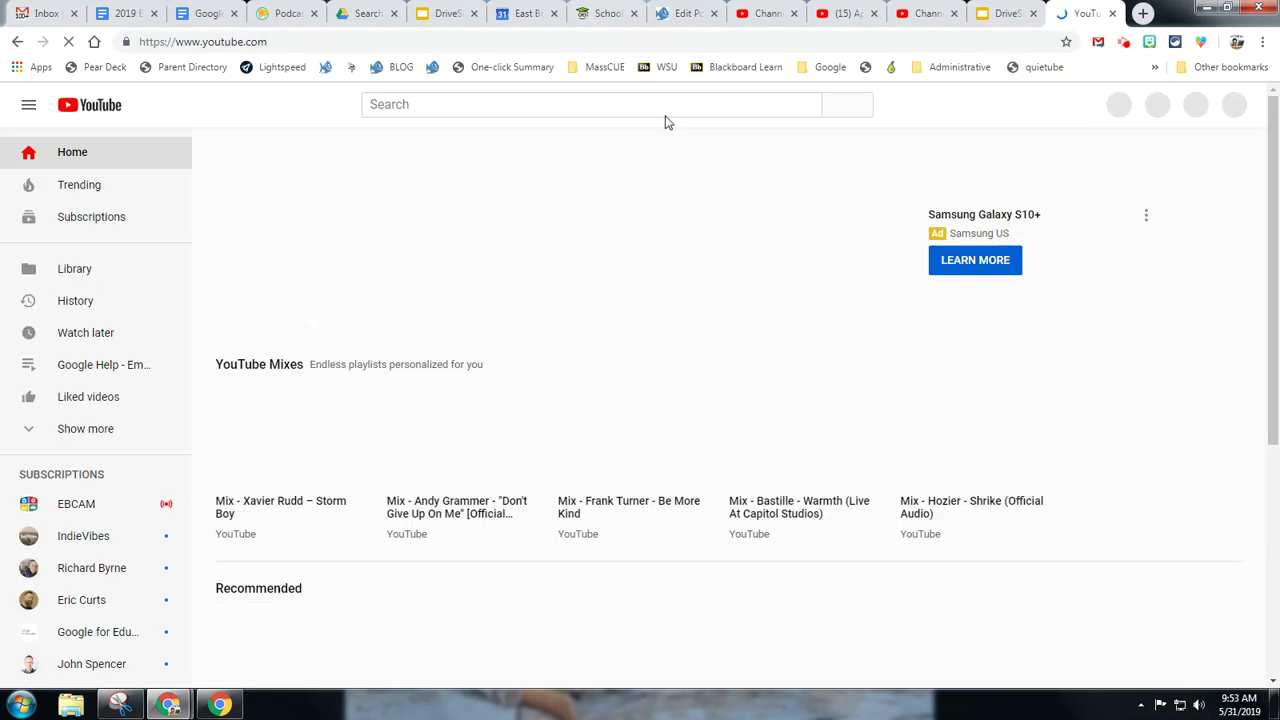
click(660, 103)
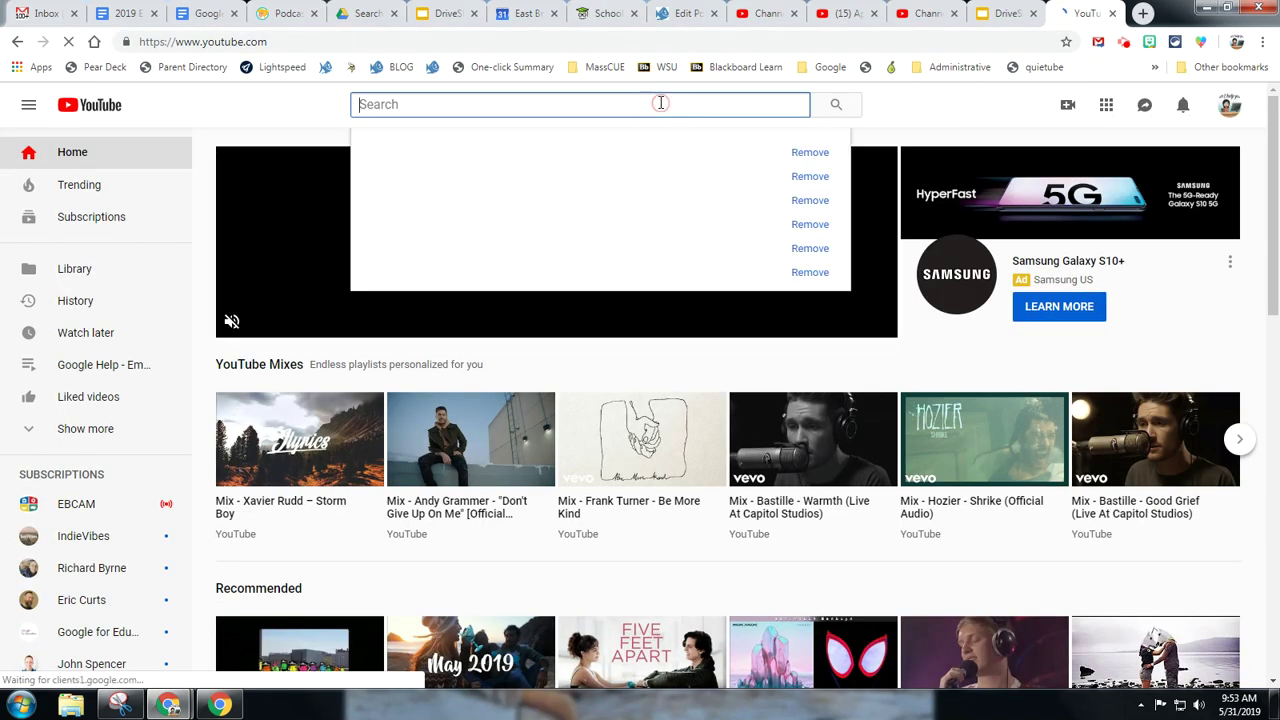
text(have it all)
key(Return)
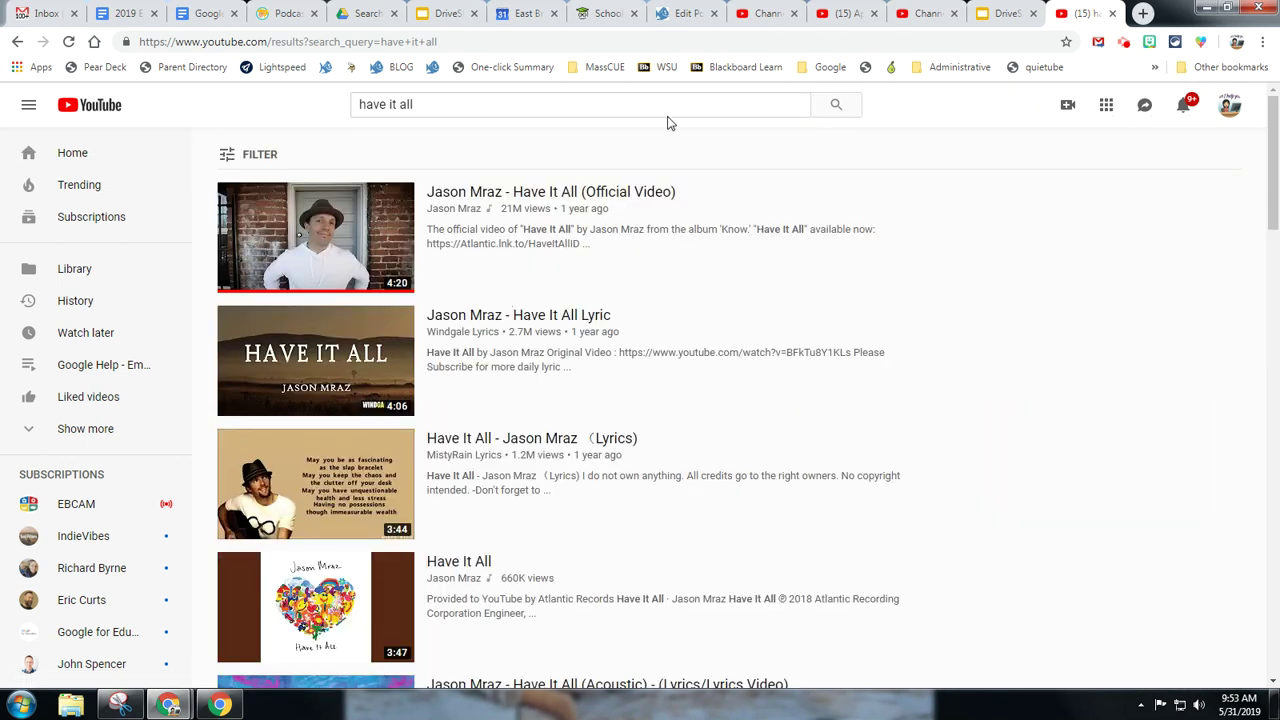
click(540, 194)
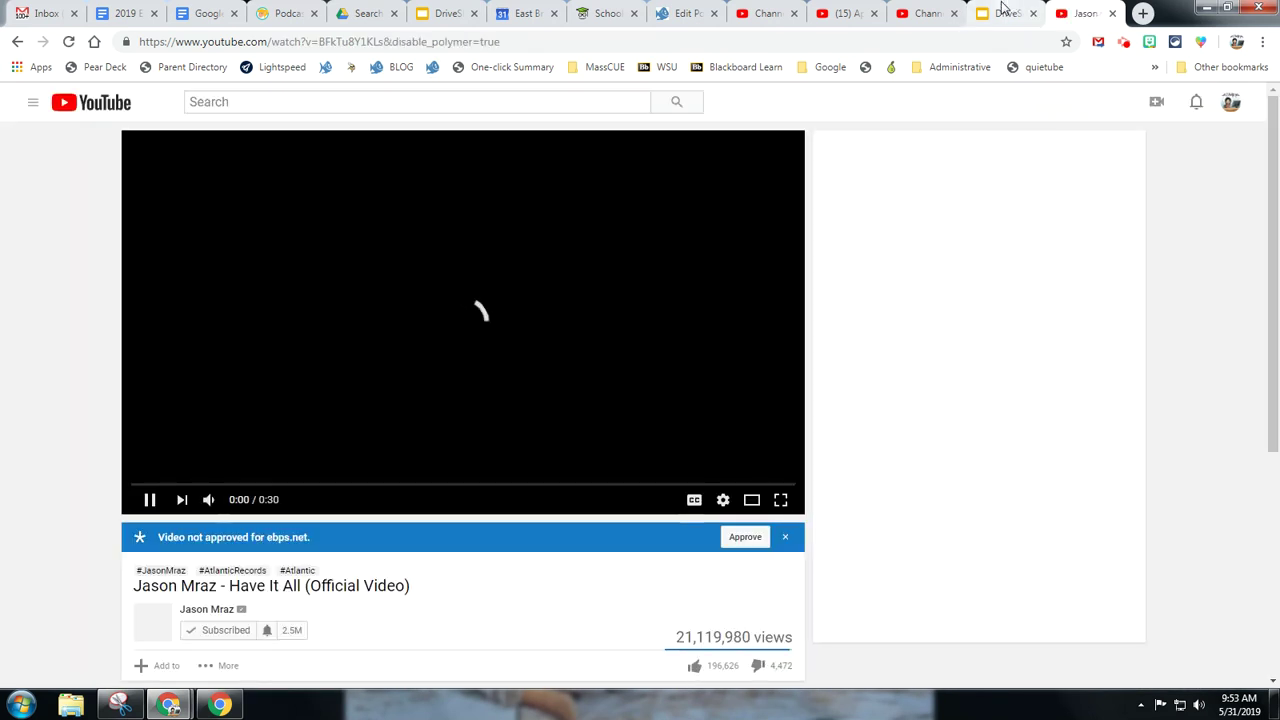
Step: Switch between the slideshow and YouTube tabs, ending on the published slideshow
click(1005, 10)
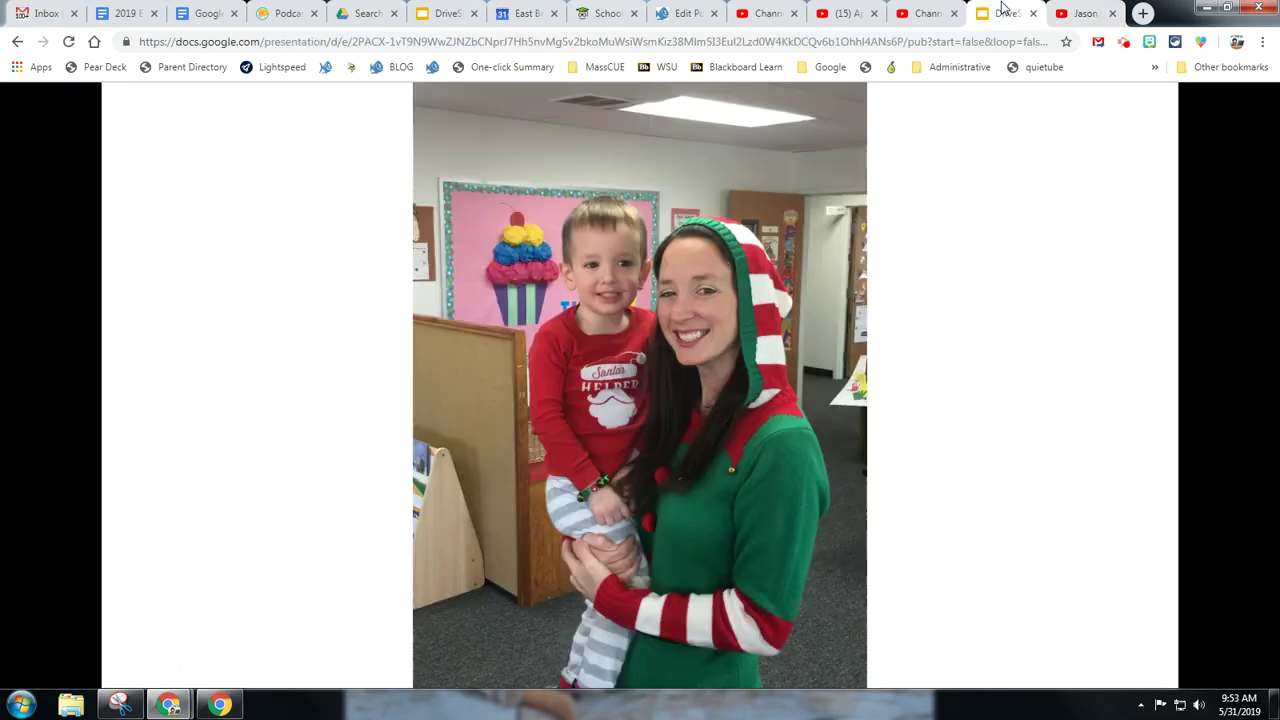
click(1078, 12)
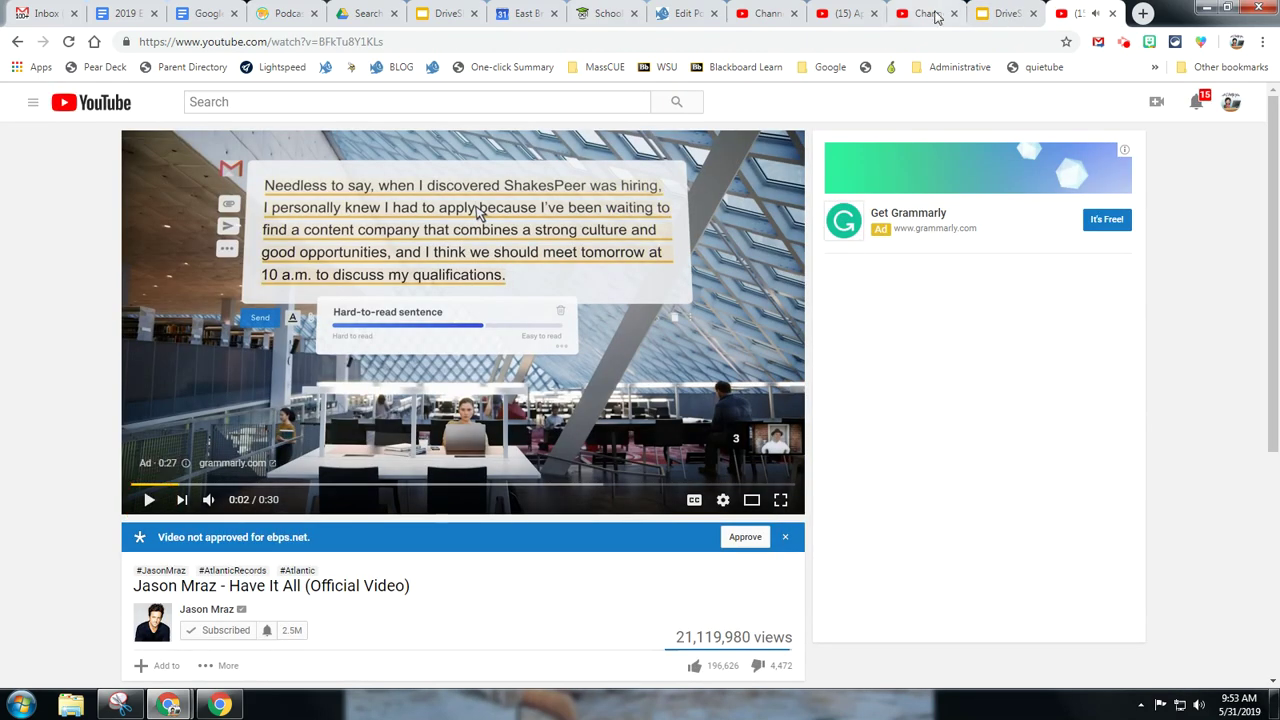
click(1005, 12)
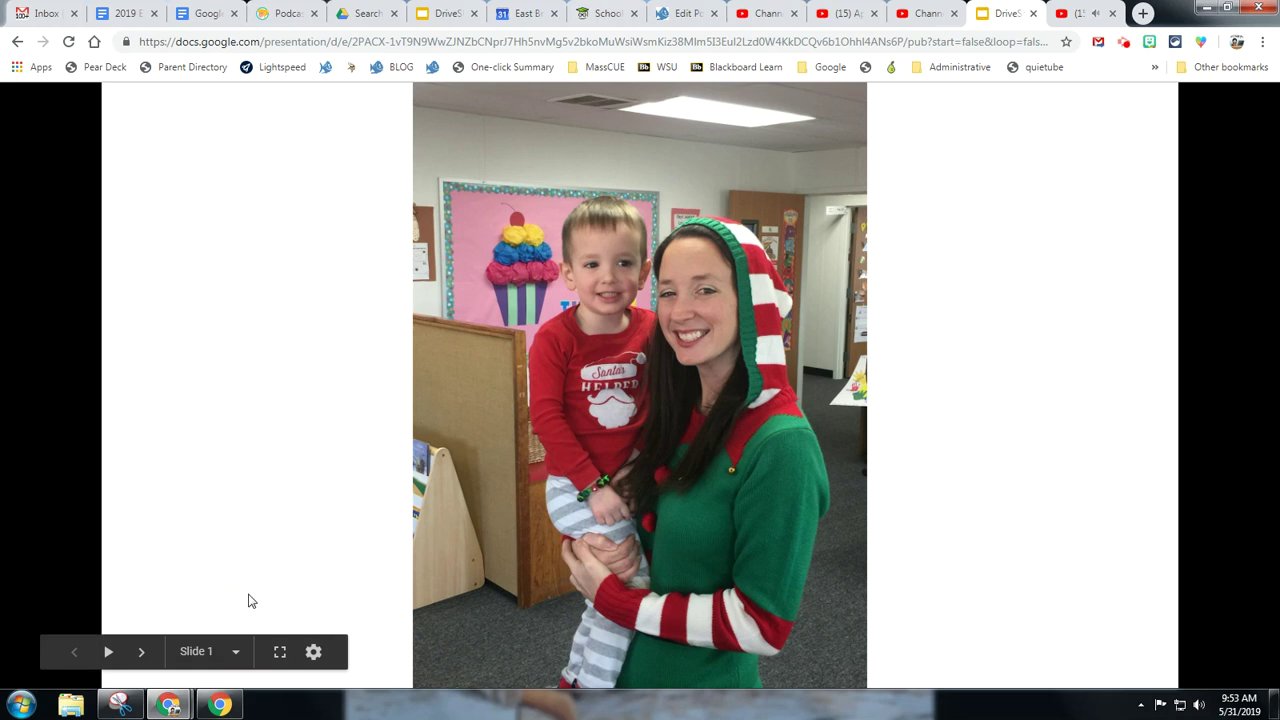
click(1078, 12)
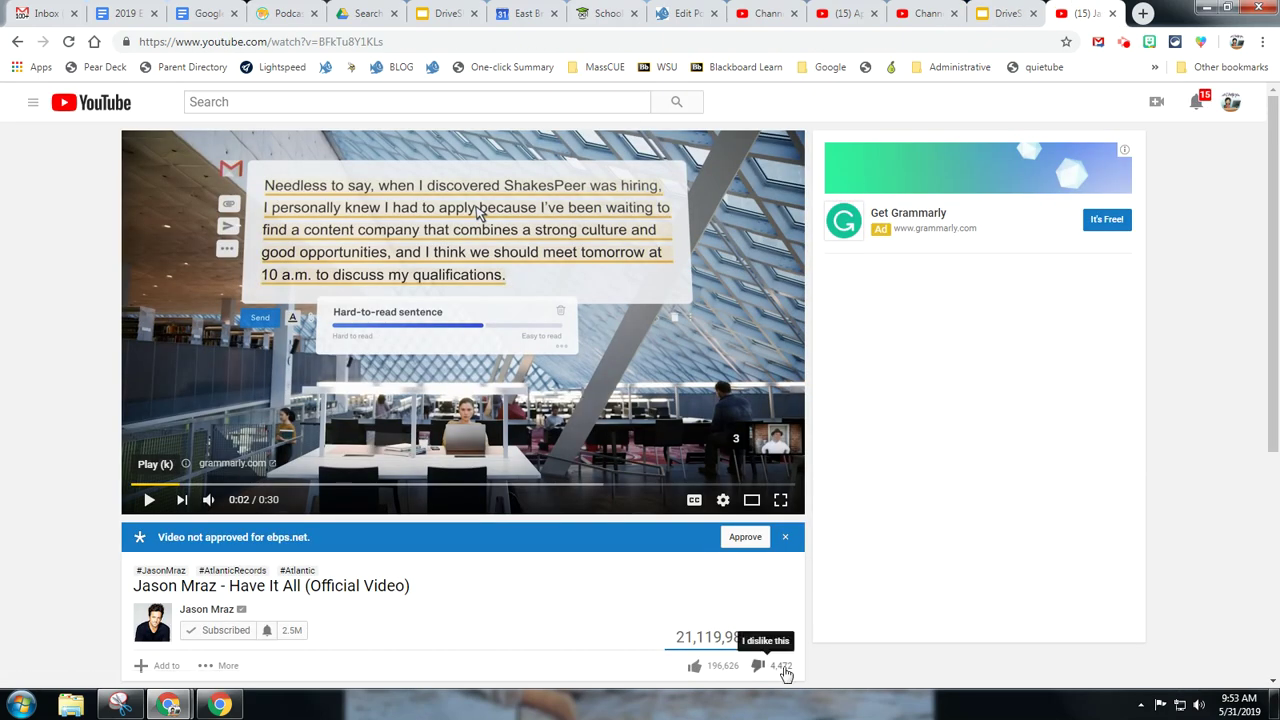
click(1005, 12)
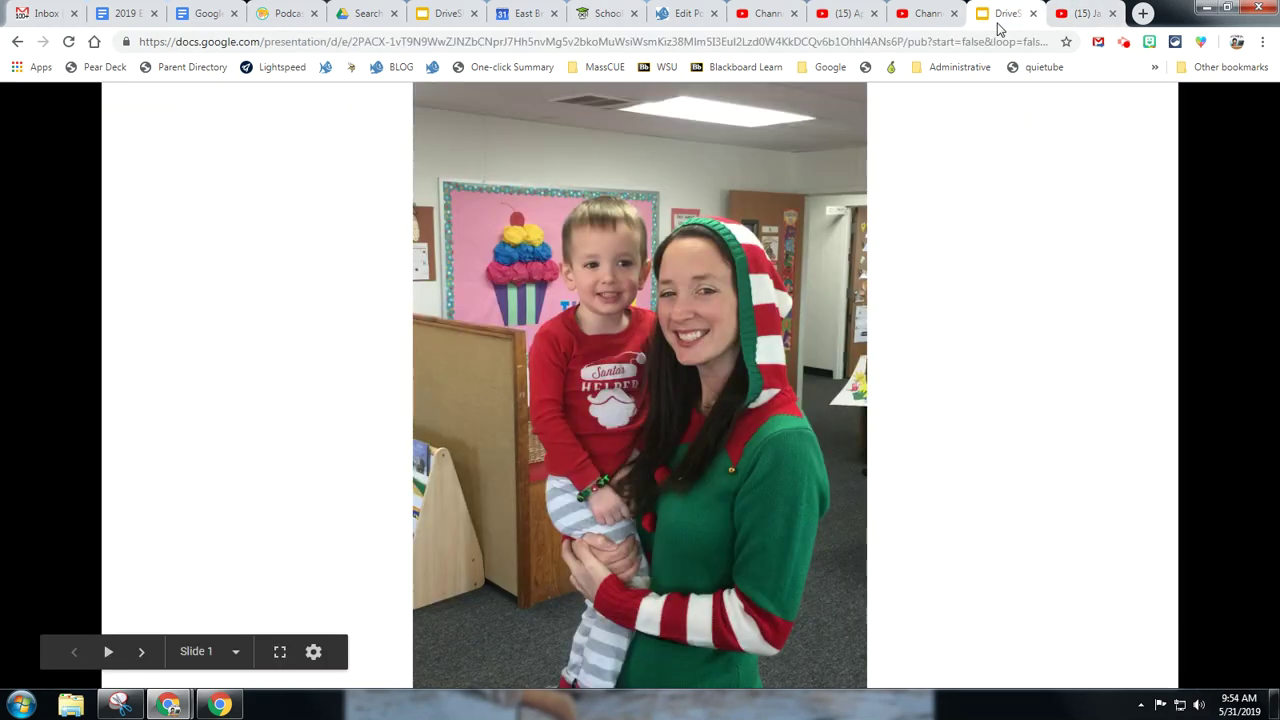
Step: Check and close the Screencastify recording panel, then step the slideshow back one slide
click(1124, 43)
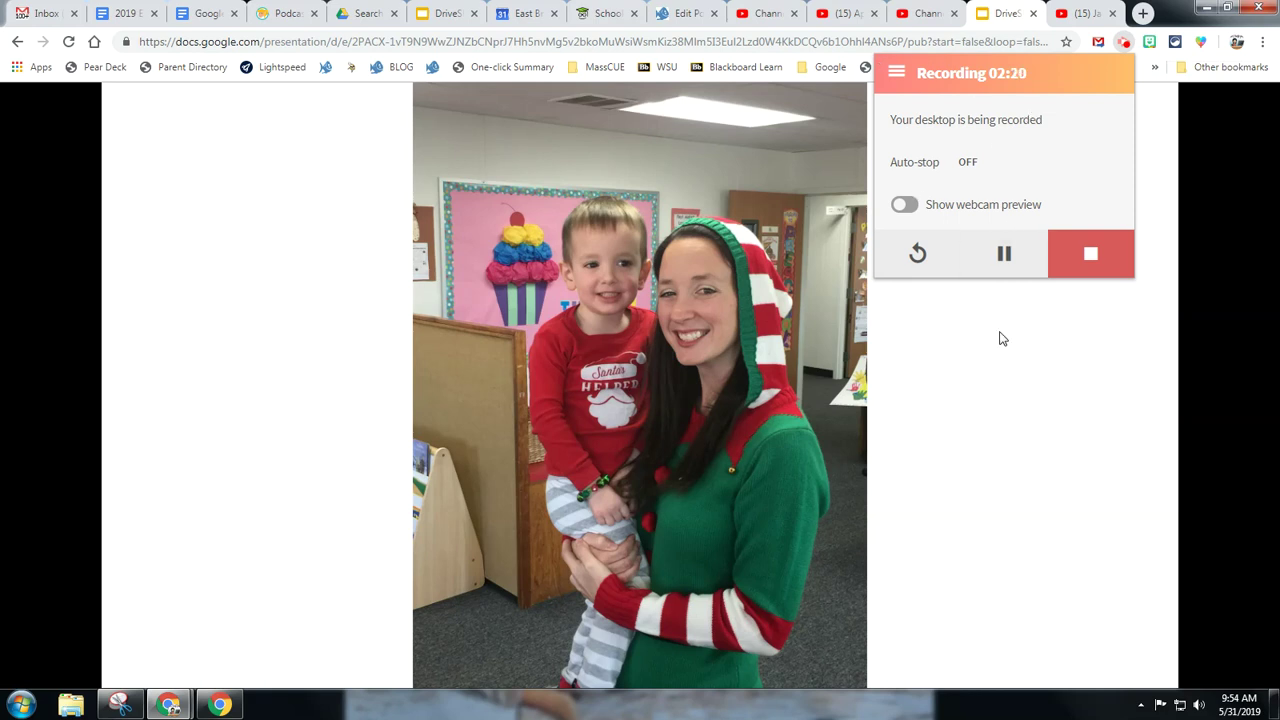
click(1250, 270)
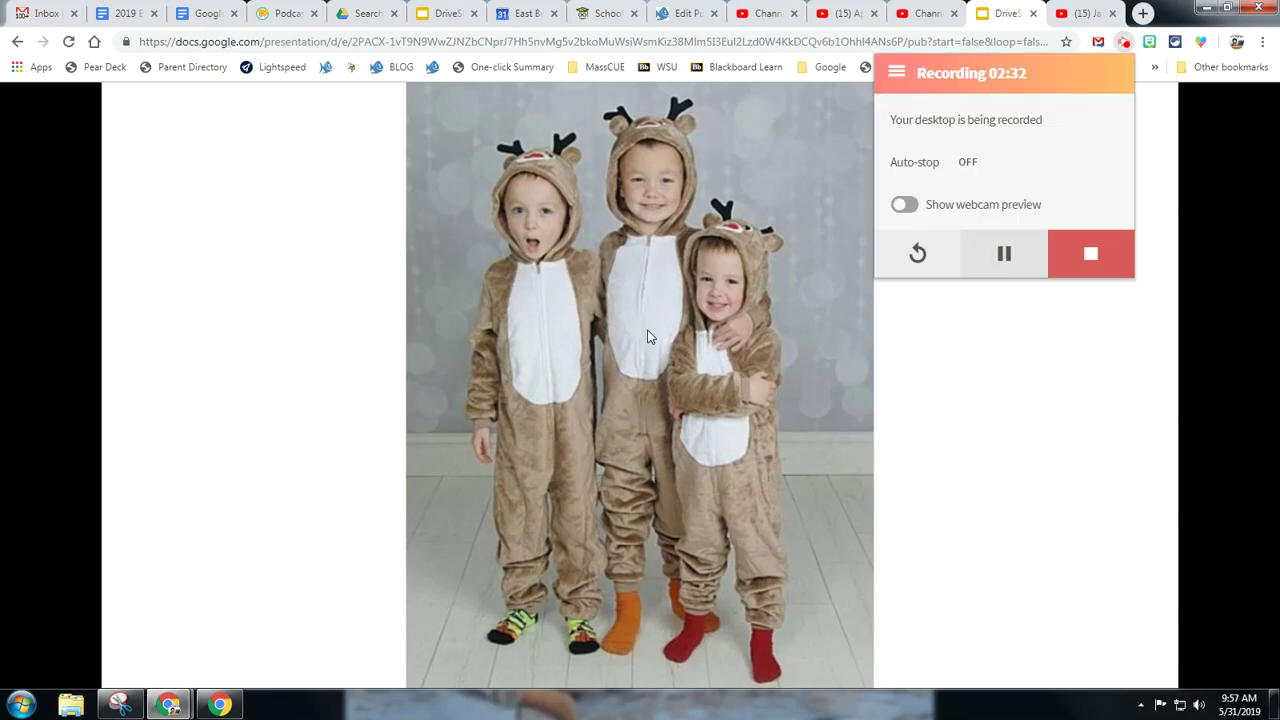
mouse_move(46, 540)
click(78, 652)
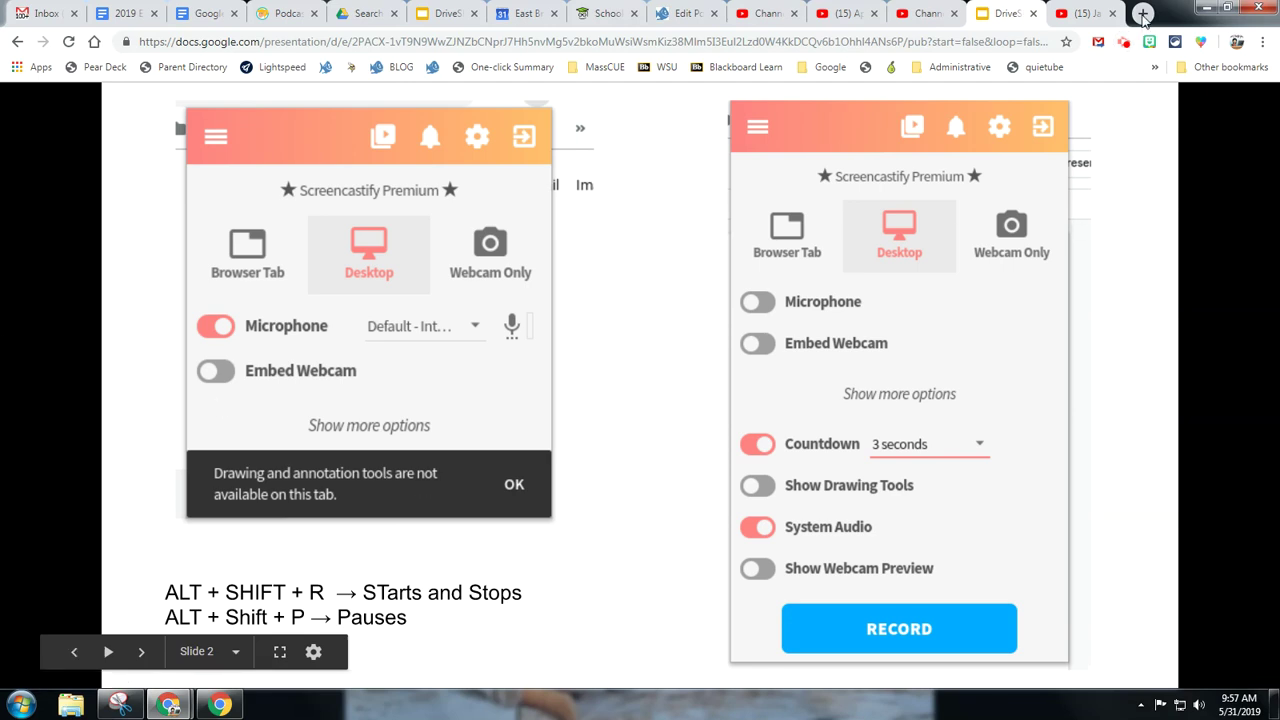
Step: Recheck the recording panel, go back from the reindeer photo to slide 2, close the old tab
click(1124, 42)
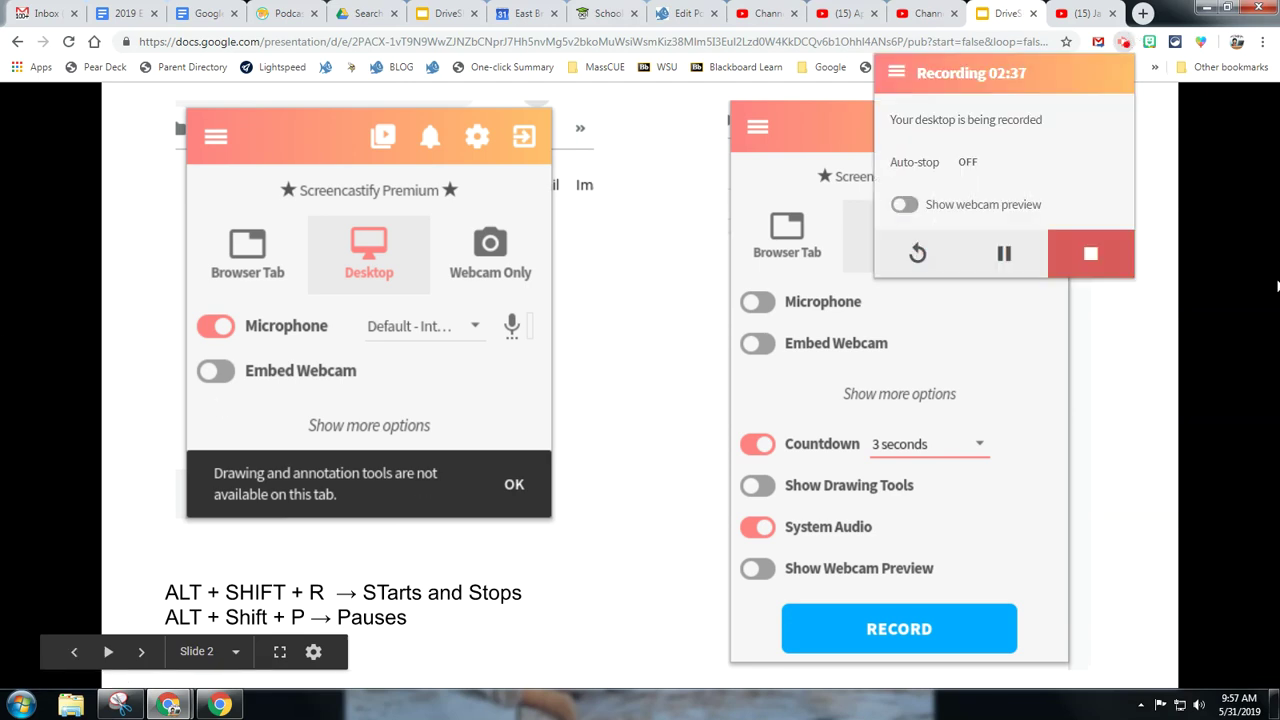
click(1143, 343)
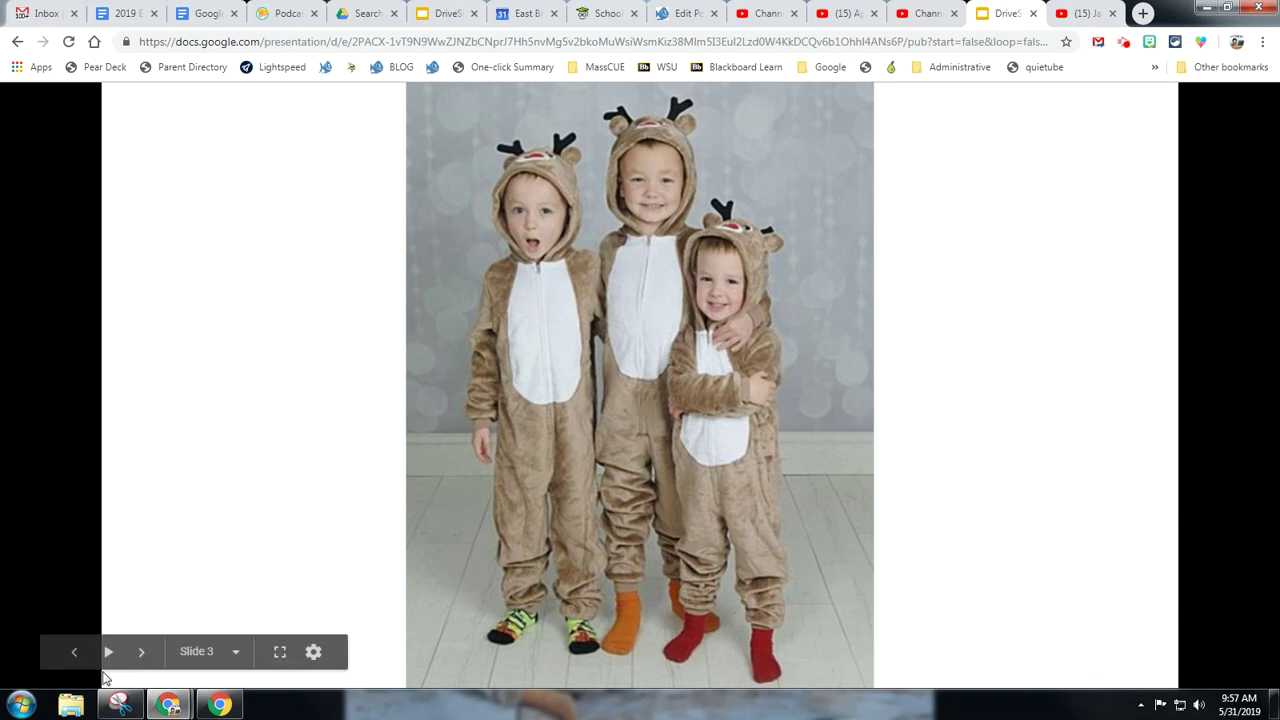
click(74, 652)
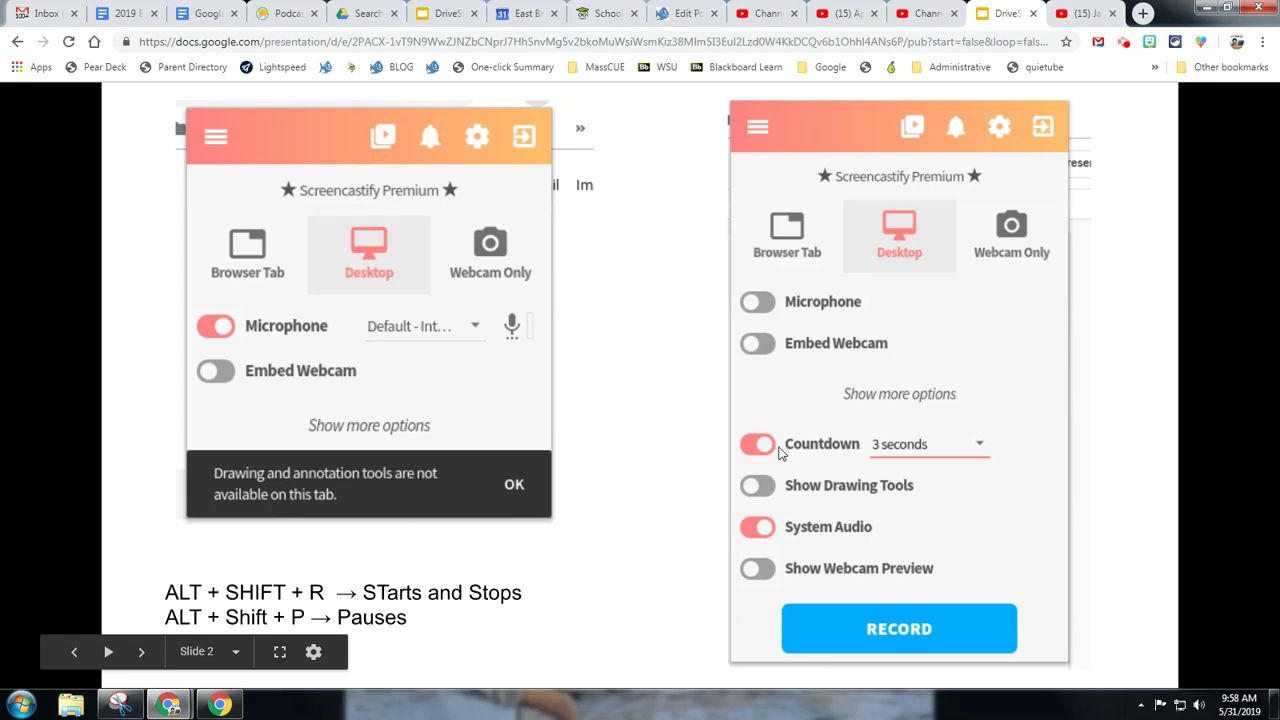
click(1032, 14)
Step: Reload the published 5-second auto-advance slideshow link in a new browser tab
click(482, 13)
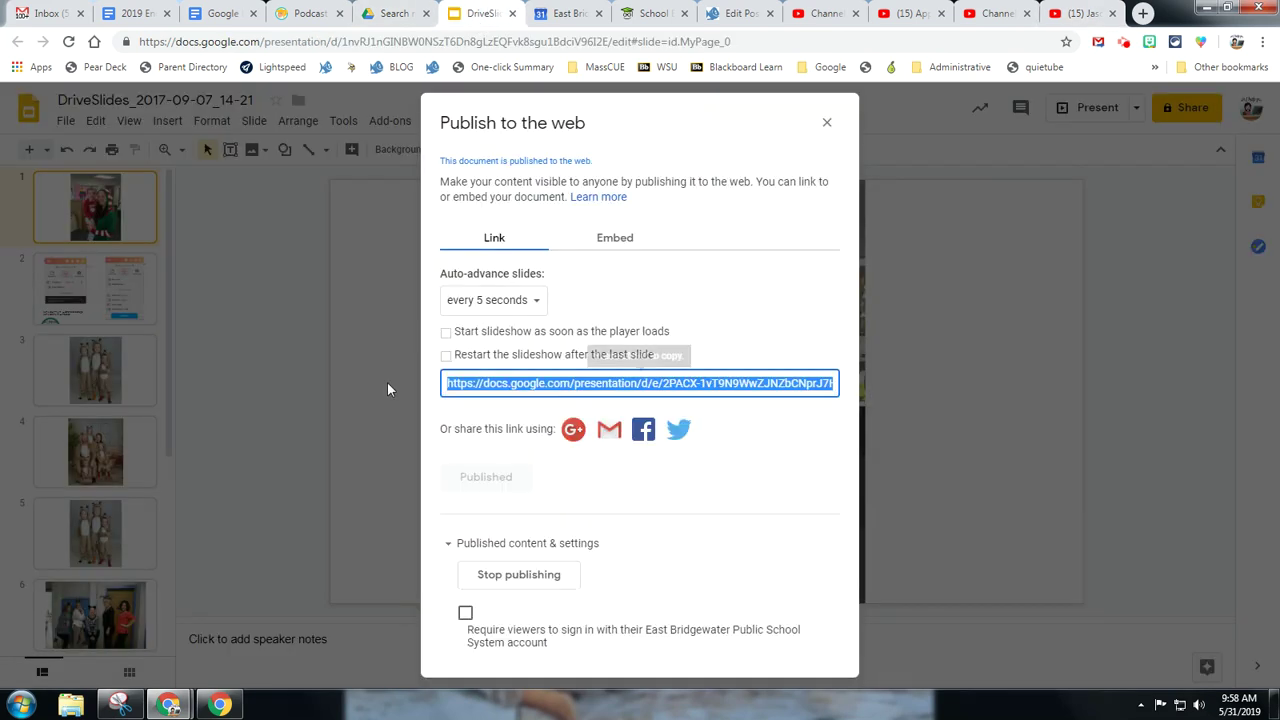
key(ctrl+t)
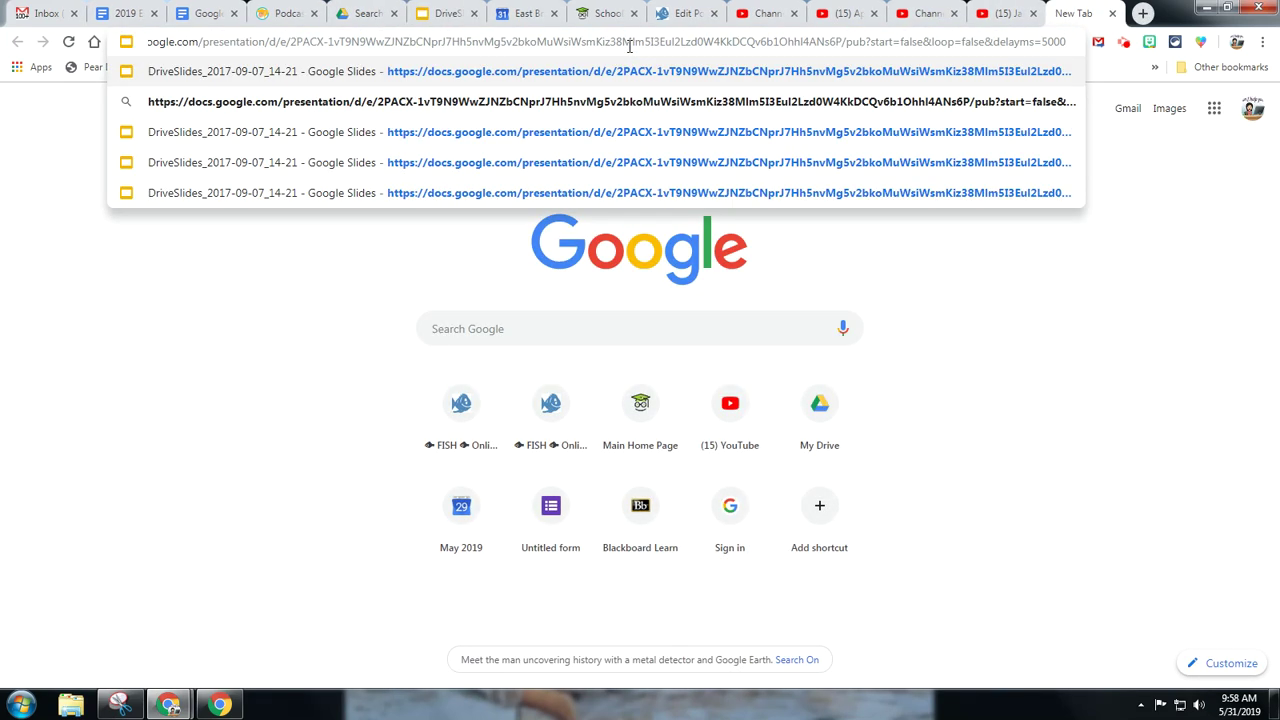
key(Return)
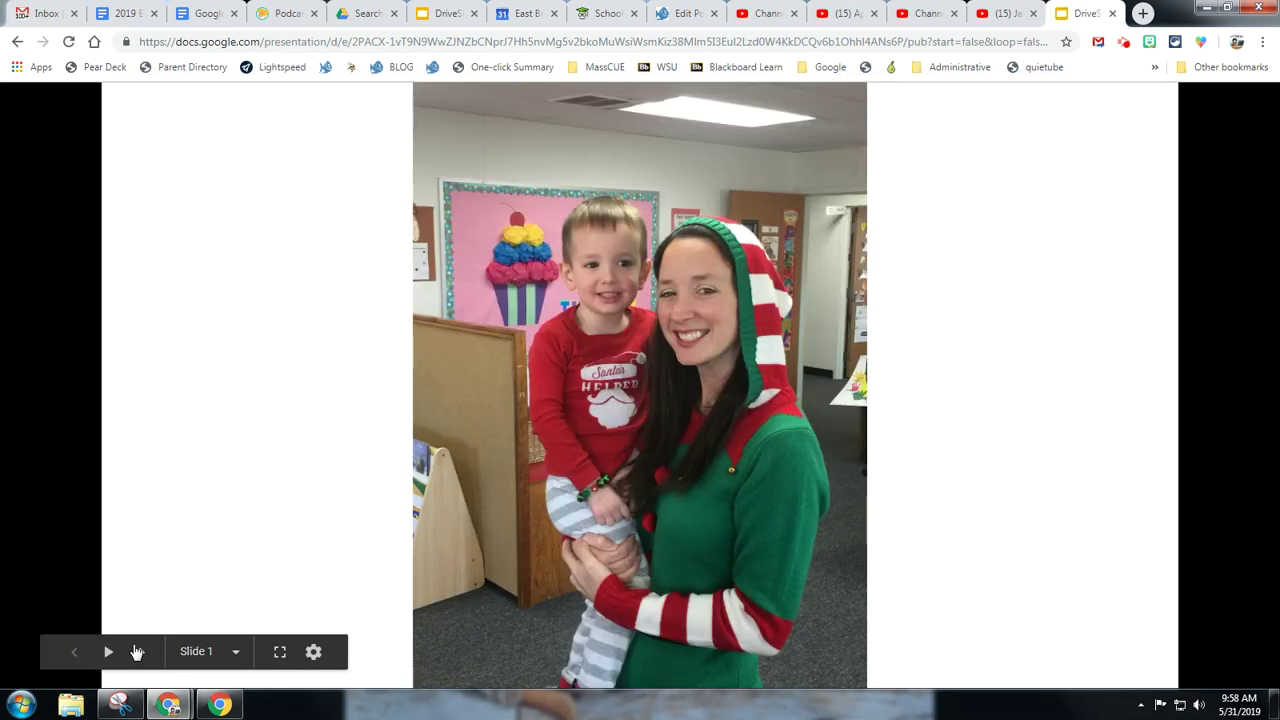
Step: Play the 'Have It All' video past the ad, then advance the slideshow a slide
click(995, 10)
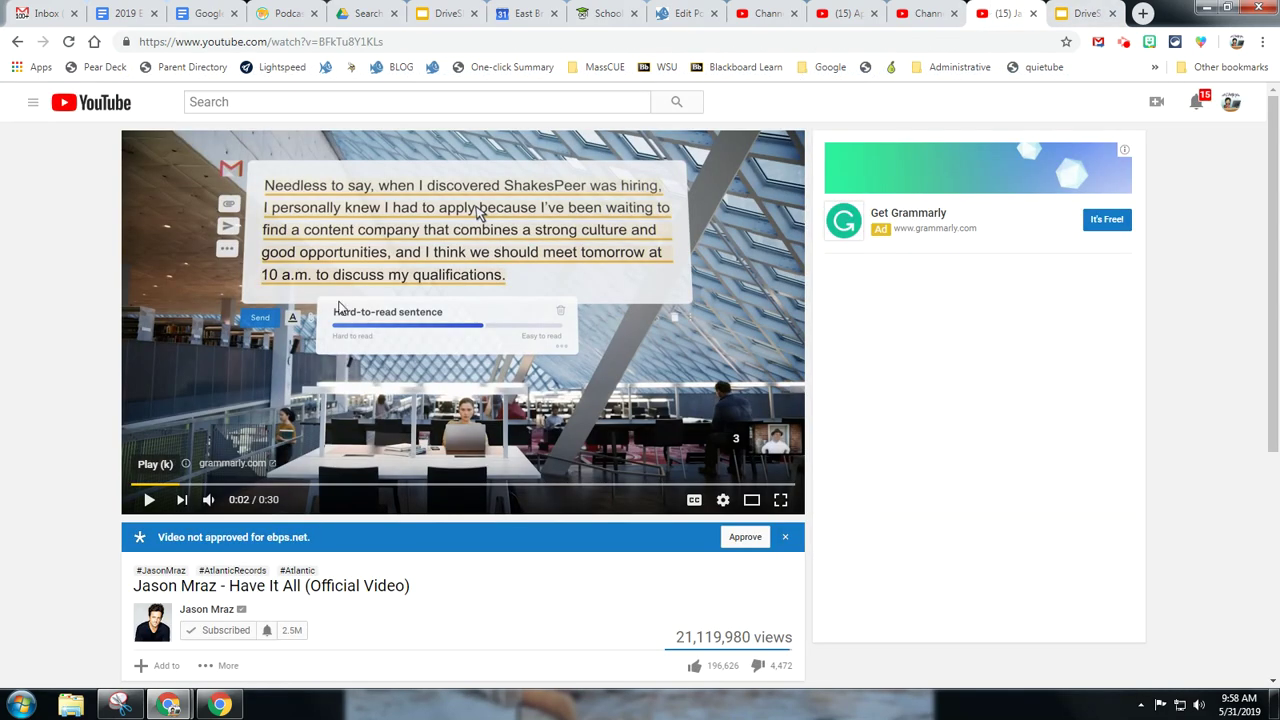
click(149, 500)
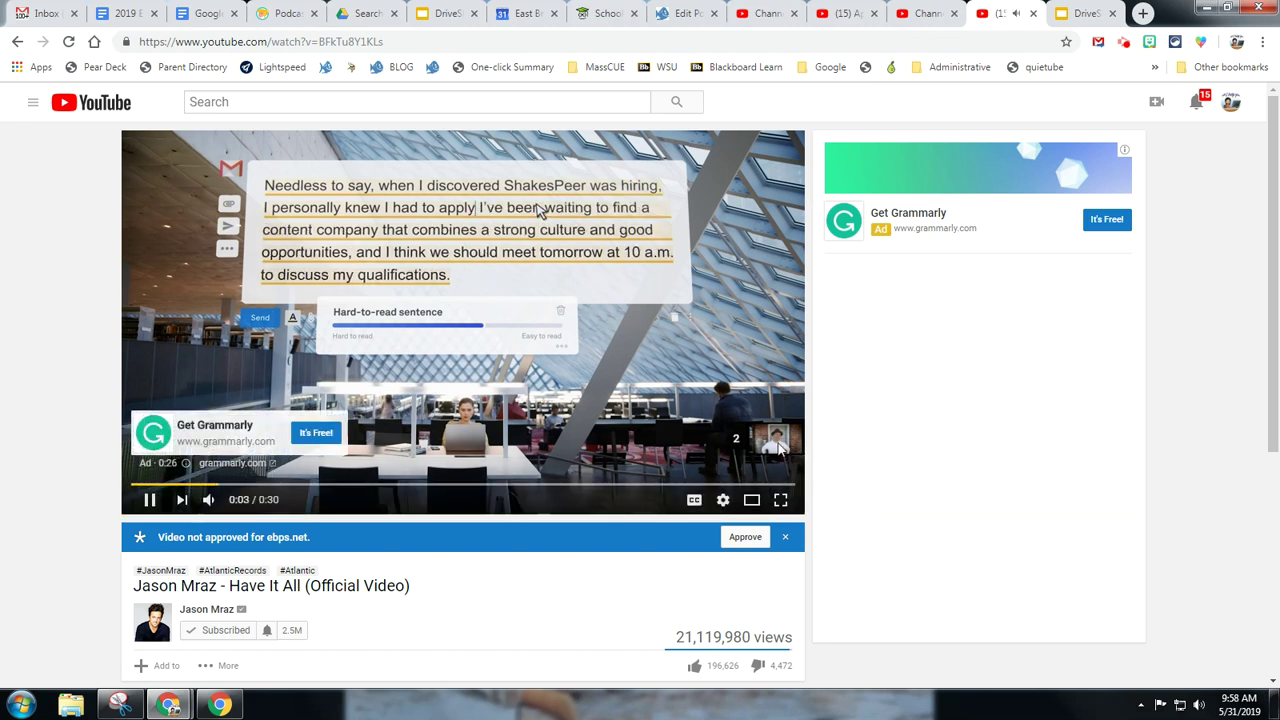
click(779, 448)
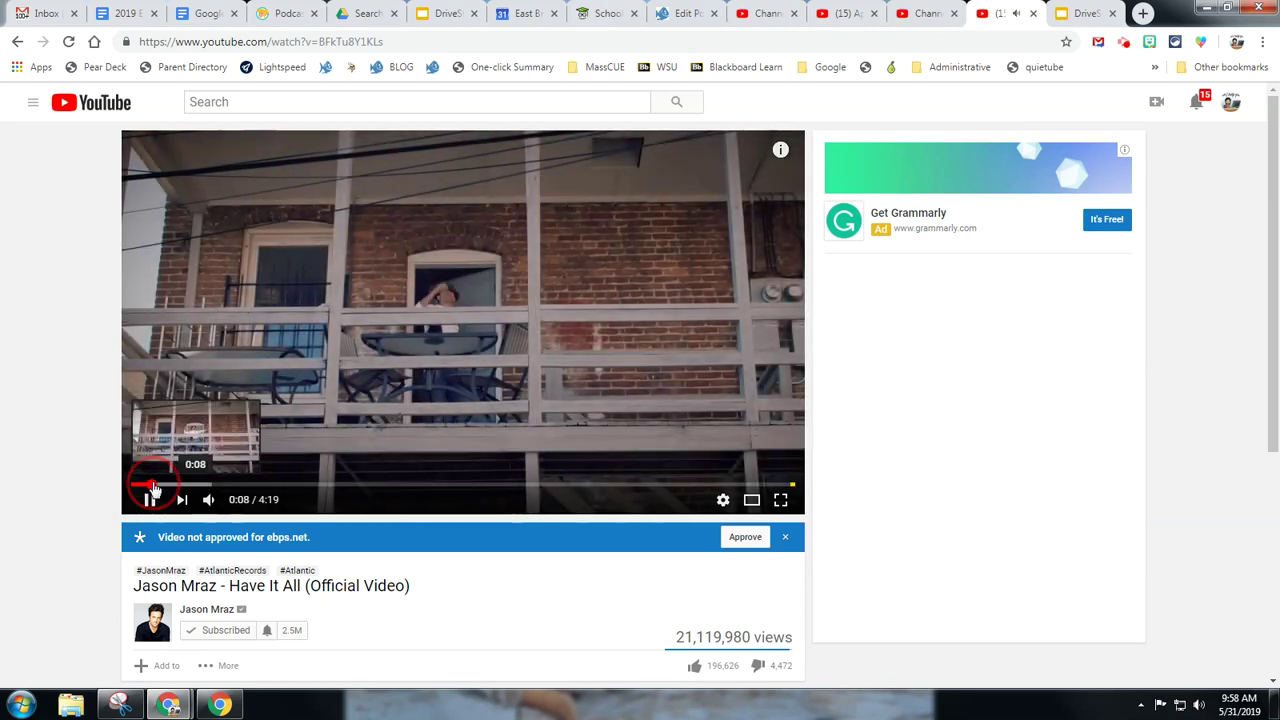
click(178, 486)
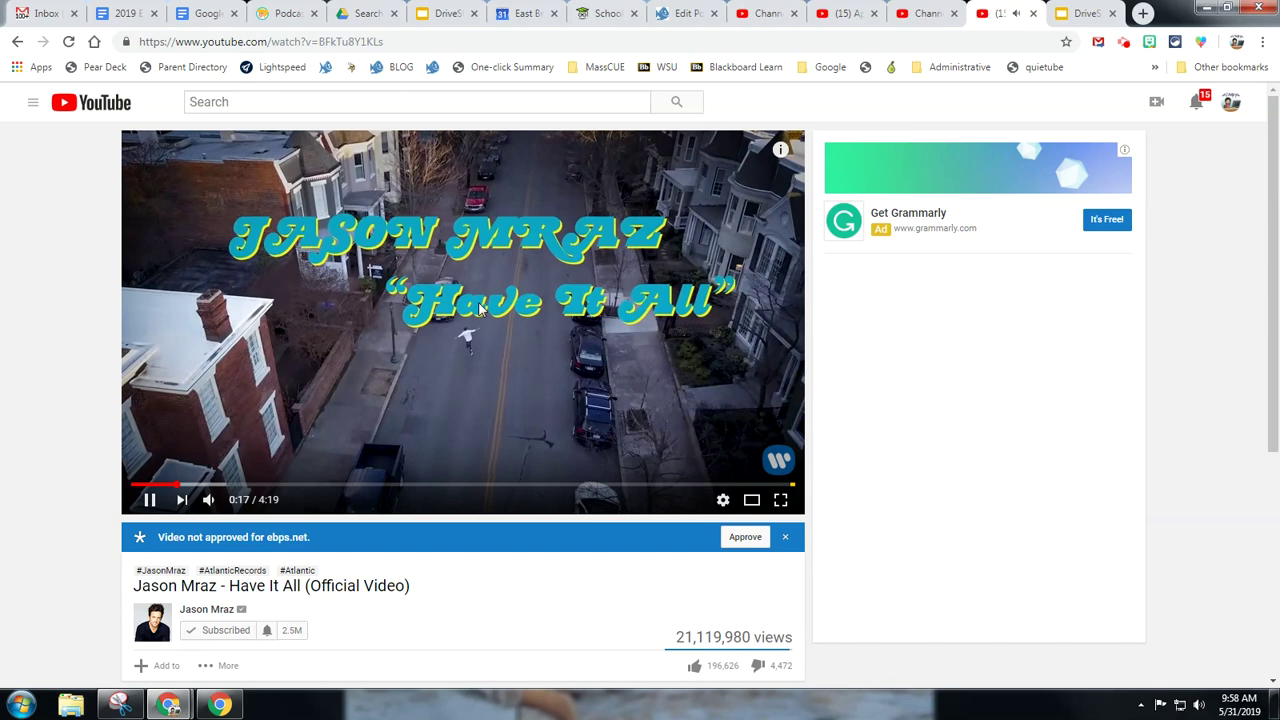
click(1080, 10)
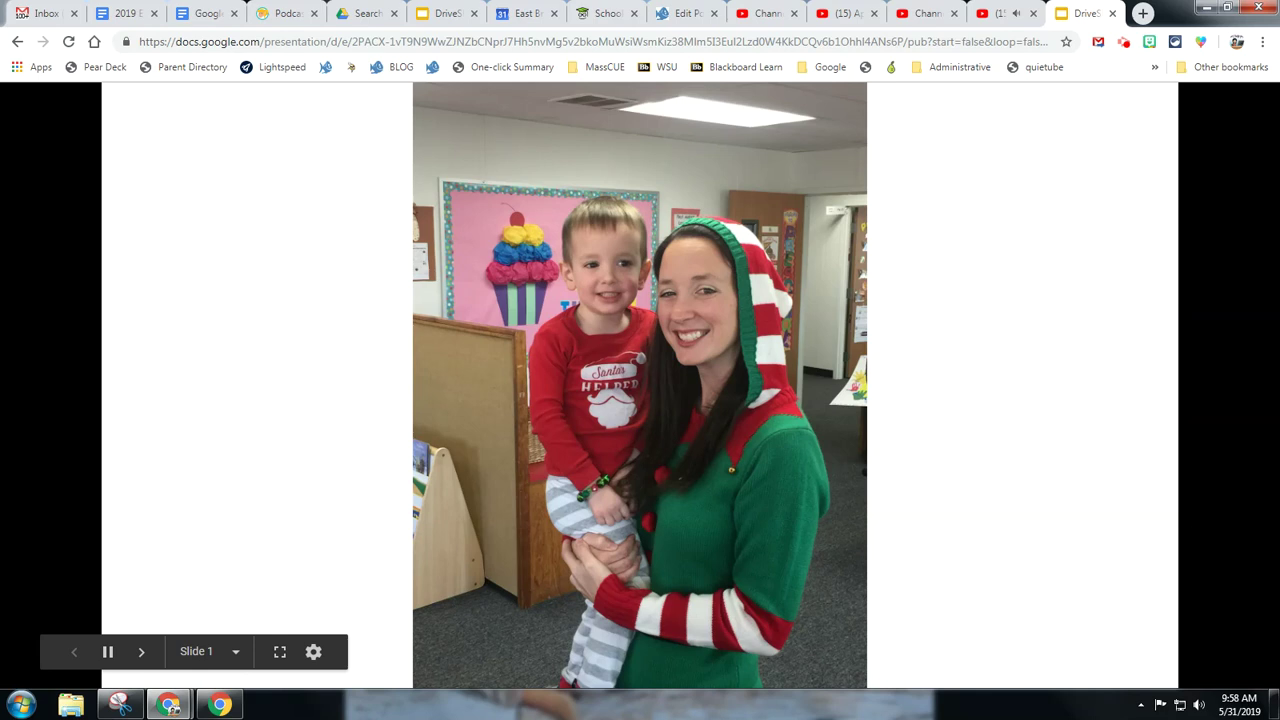
key(Right)
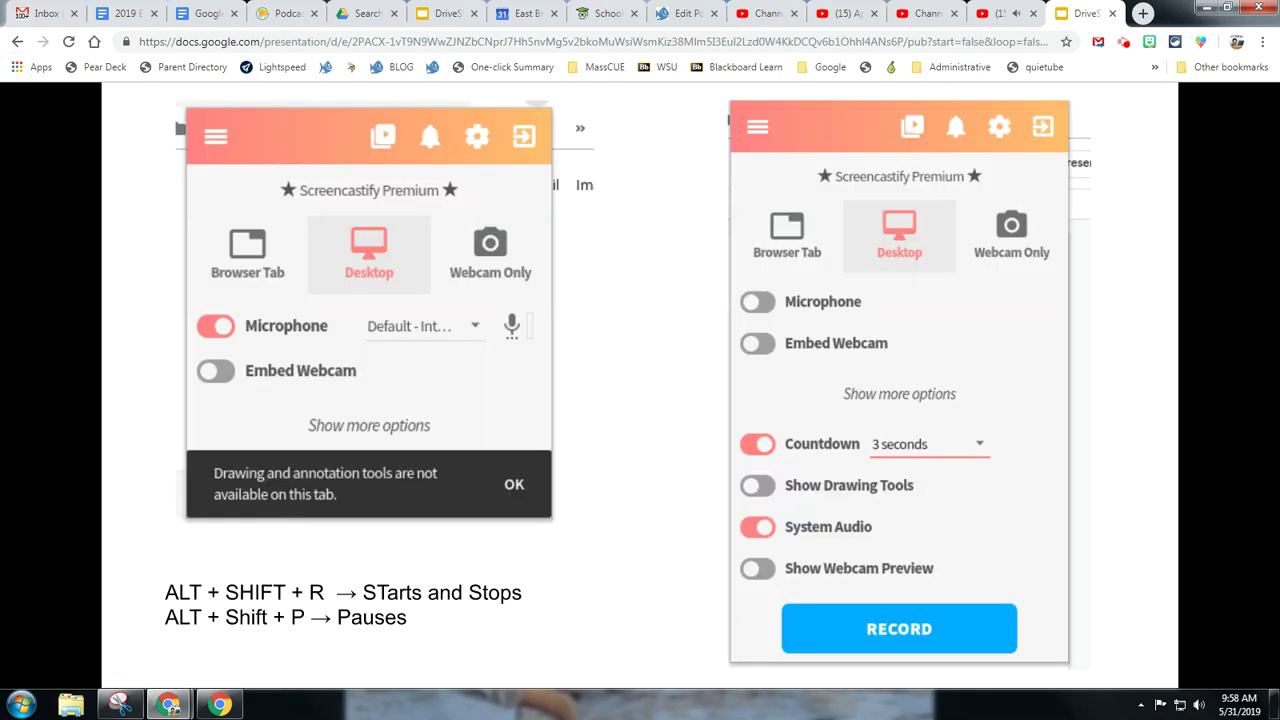